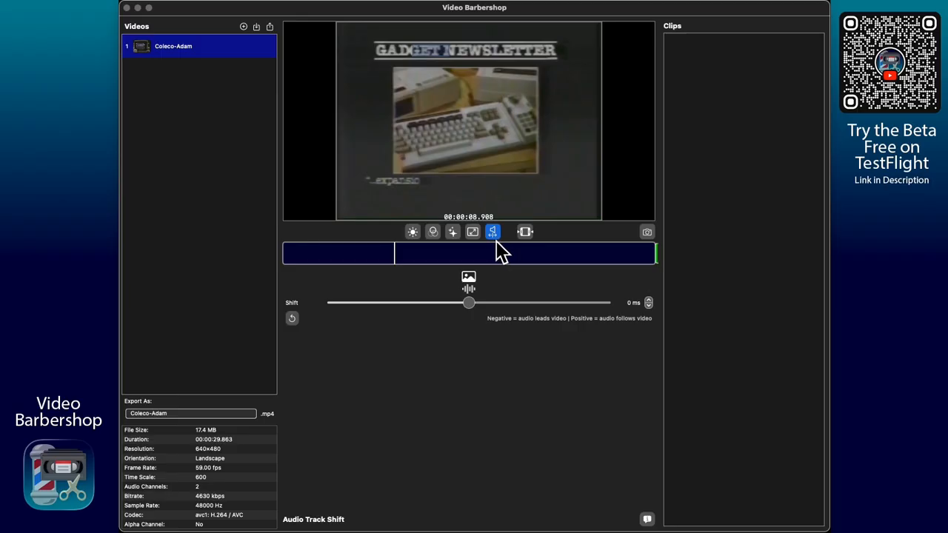
Clip the Coleco-Adam video from its start into three consecutive segments ending at about 5.6, 7.6 and 11.3 seconds.
left_click(424, 254)
left_click_drag(357, 257, 281, 256)
key("i")
left_click(353, 256)
key("o")
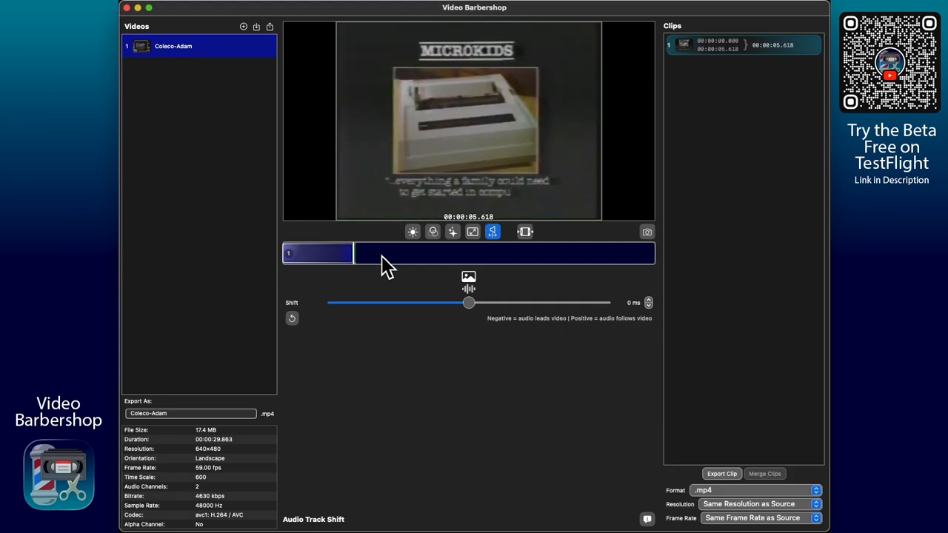
left_click(378, 256)
key("o")
left_click(423, 256)
key("o")
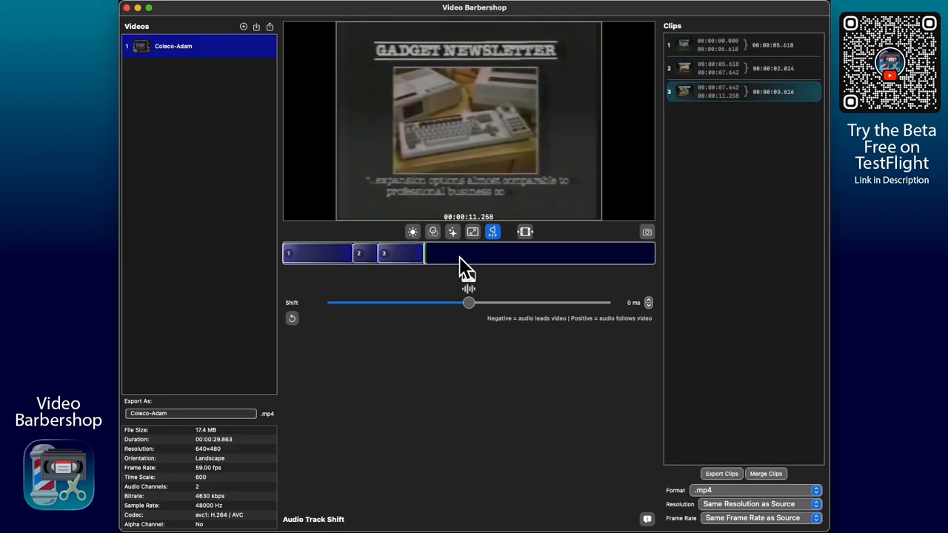
Clip the rest of the video into five consecutive segments ending at about 13.9, 16.7, 20.3, 25.4 and 29.9 seconds.
left_click(456, 256)
key("o")
left_click(491, 256)
key("o")
left_click(537, 256)
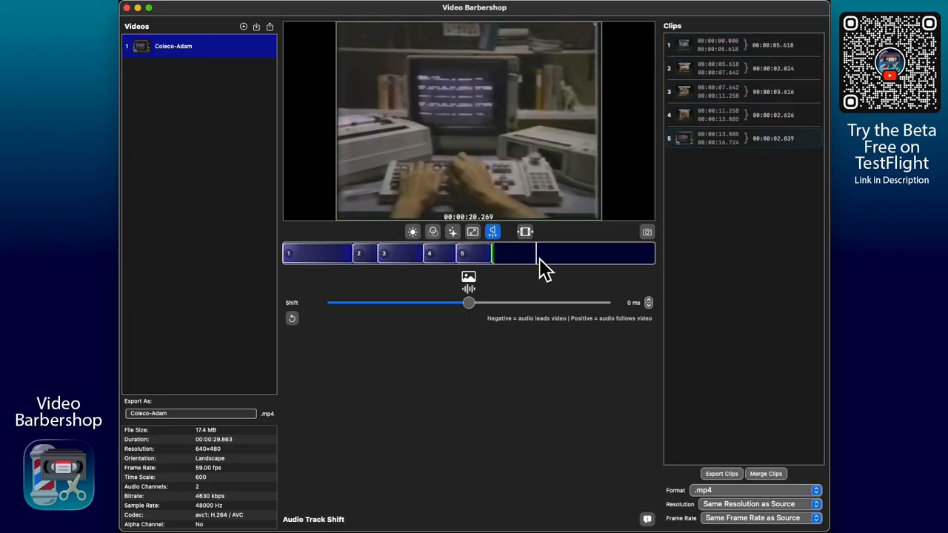
key("o")
left_click(599, 258)
key("o")
left_click(630, 259)
key("o")
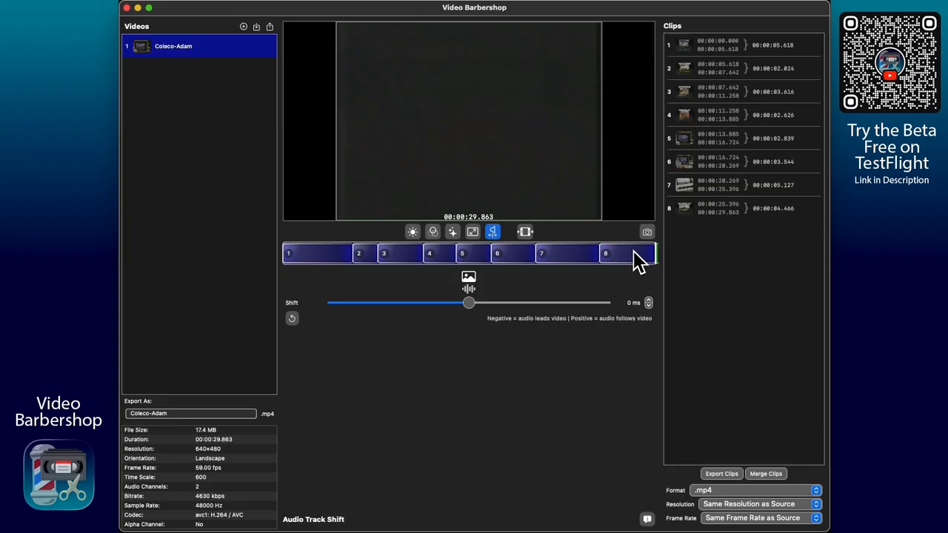
Set the audio track shift of the whole video to about -216 ms.
left_click(315, 254)
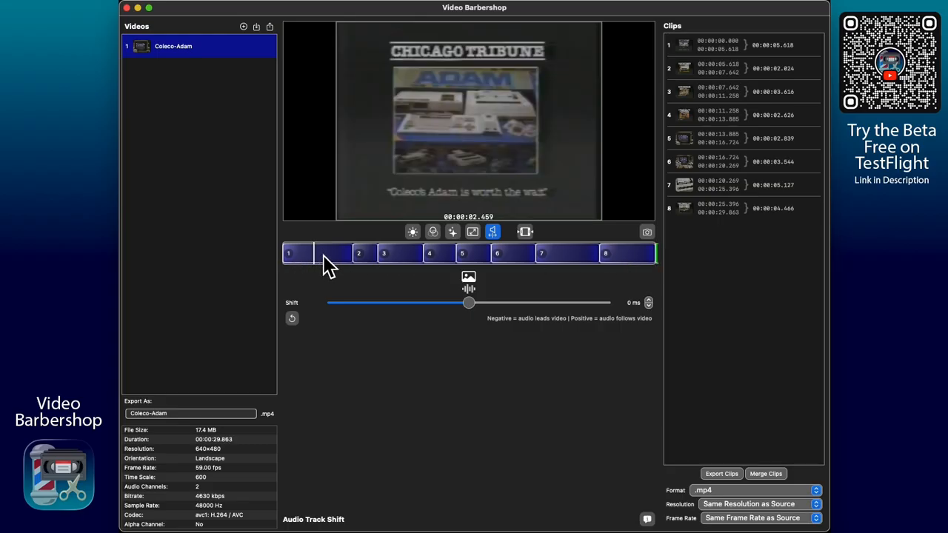
left_click(641, 256)
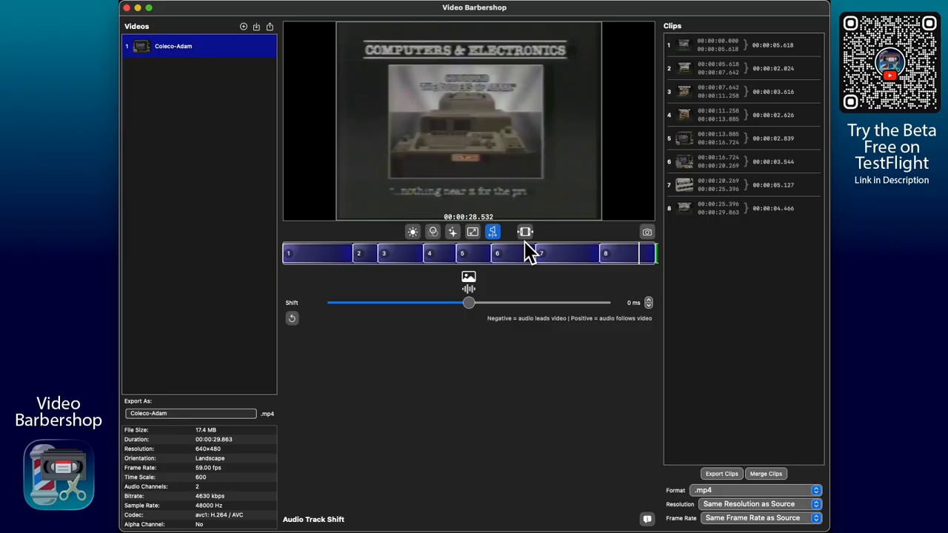
left_click(339, 253)
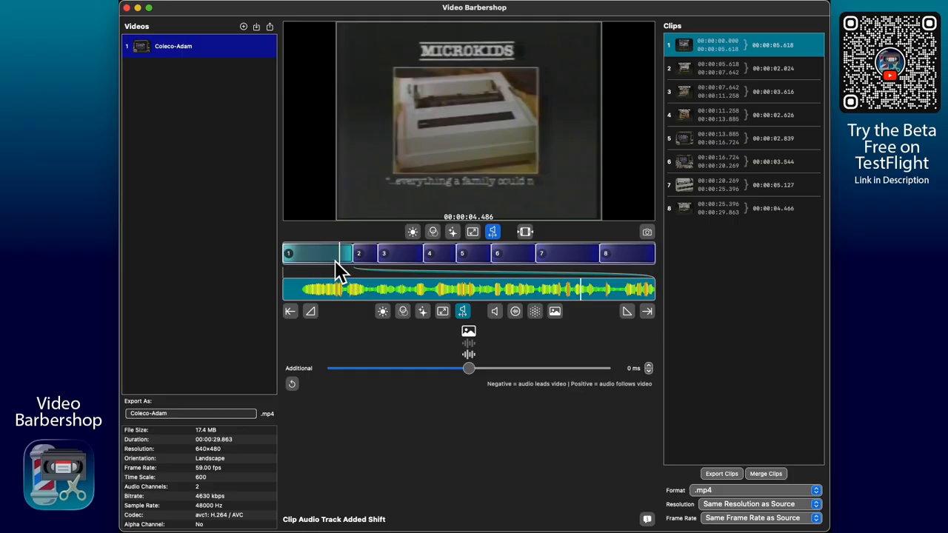
left_click(495, 252)
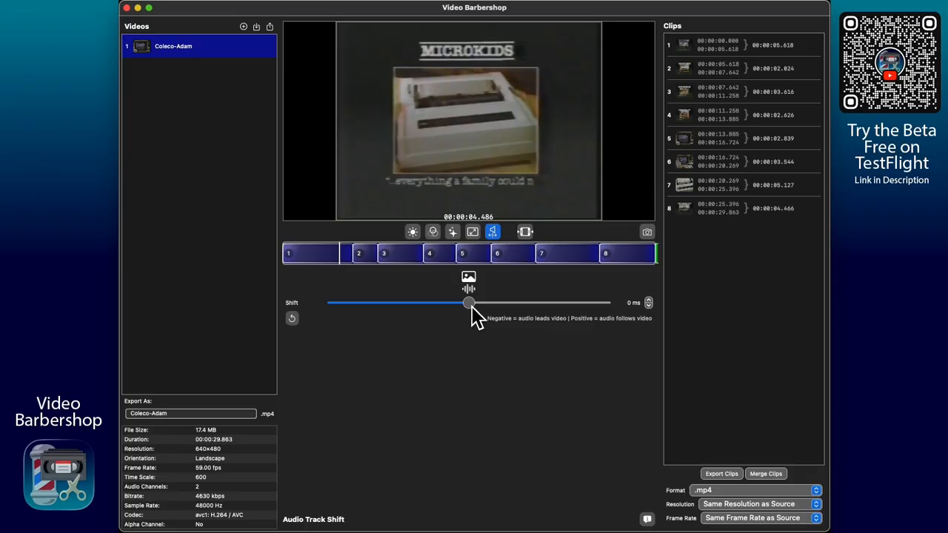
left_click_drag(472, 309, 410, 310)
left_click_drag(407, 308, 555, 309)
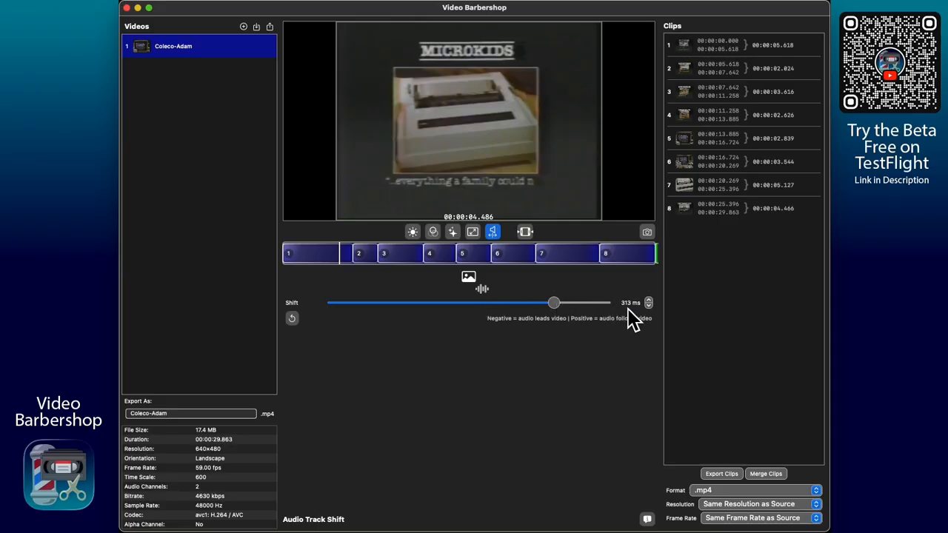
left_click_drag(560, 303, 409, 311)
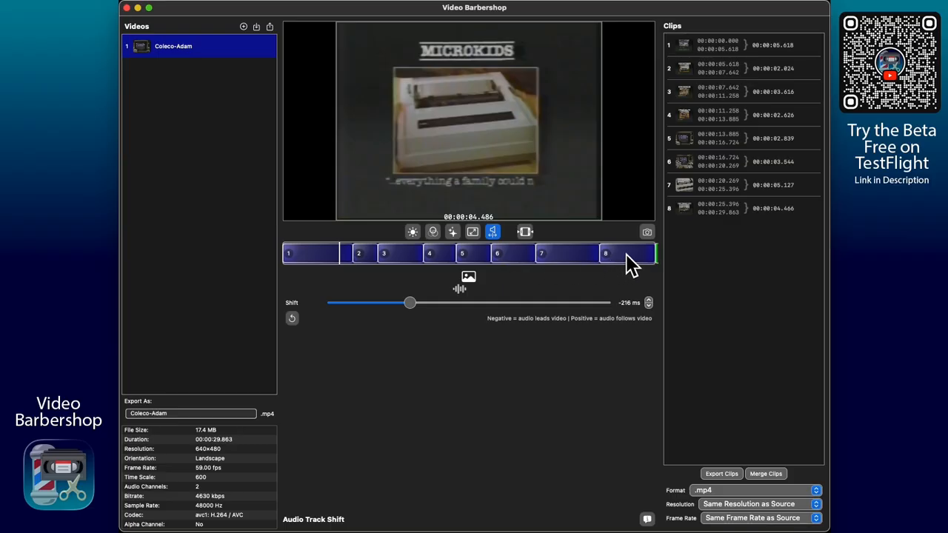
Give clip 8 an additional audio shift of about -414 ms and play it back.
left_click(322, 253)
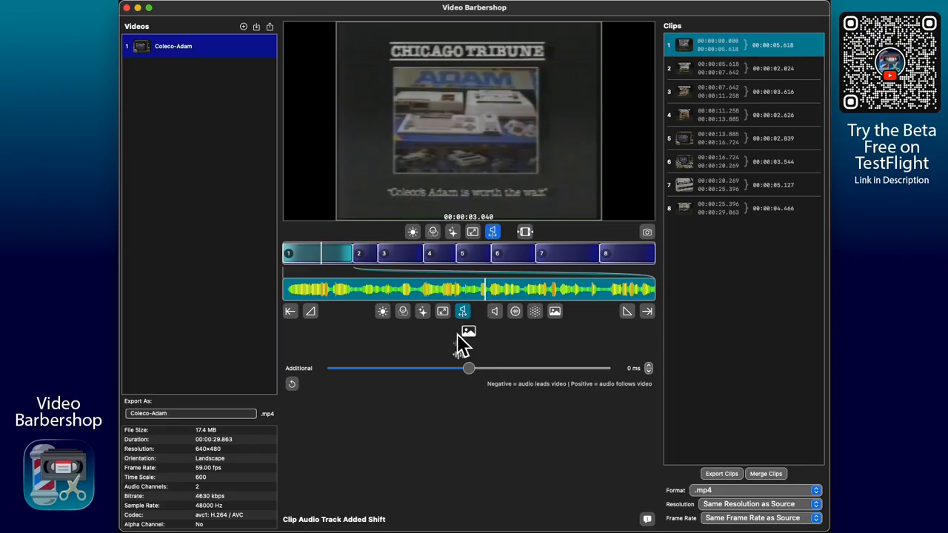
left_click(626, 254)
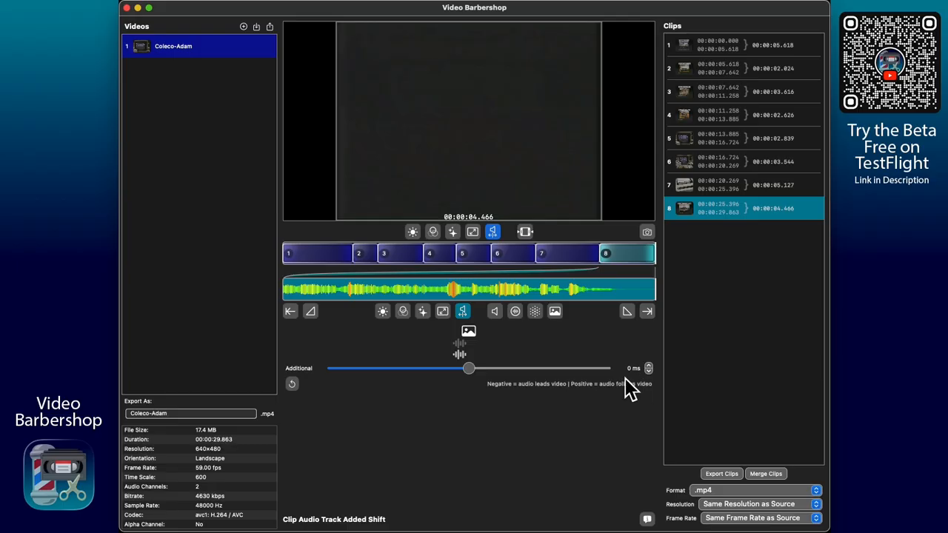
left_click_drag(468, 368, 528, 375)
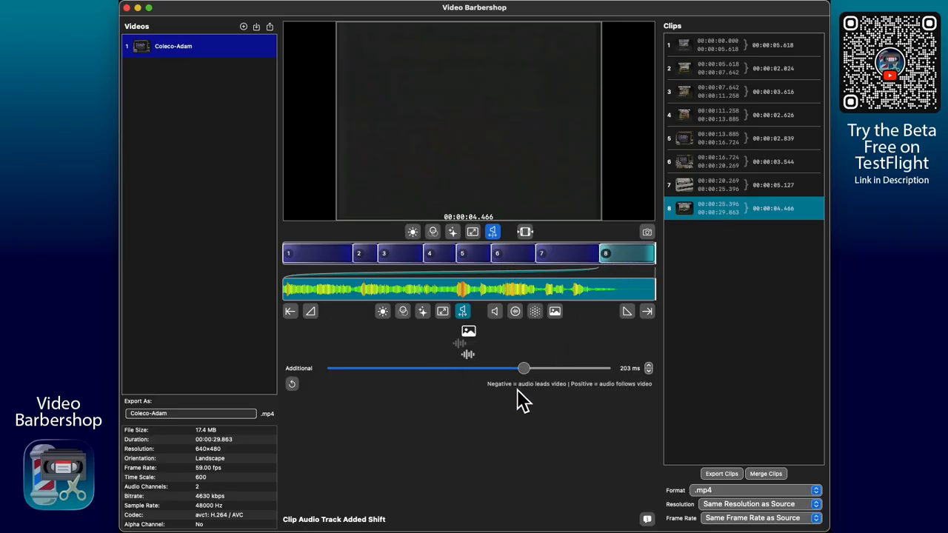
left_click_drag(530, 370, 362, 370)
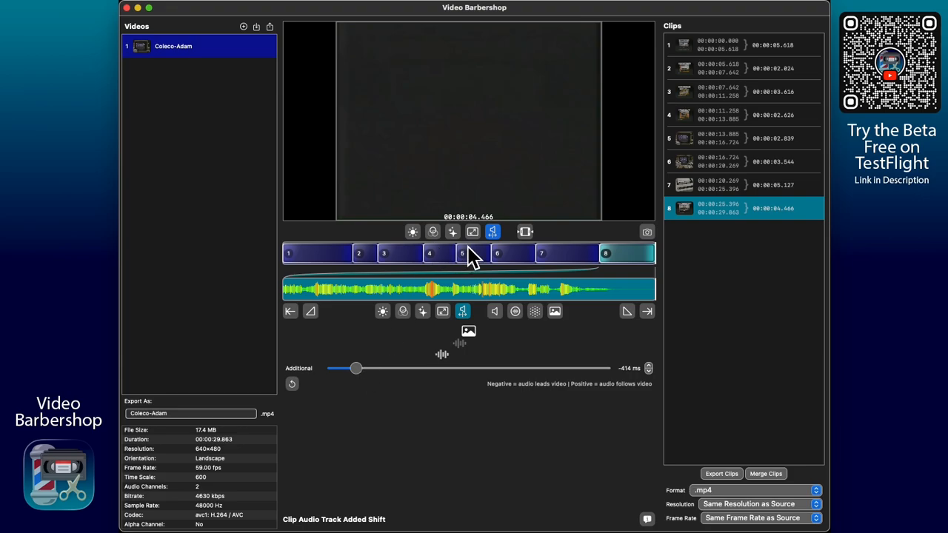
mouse_move(465, 181)
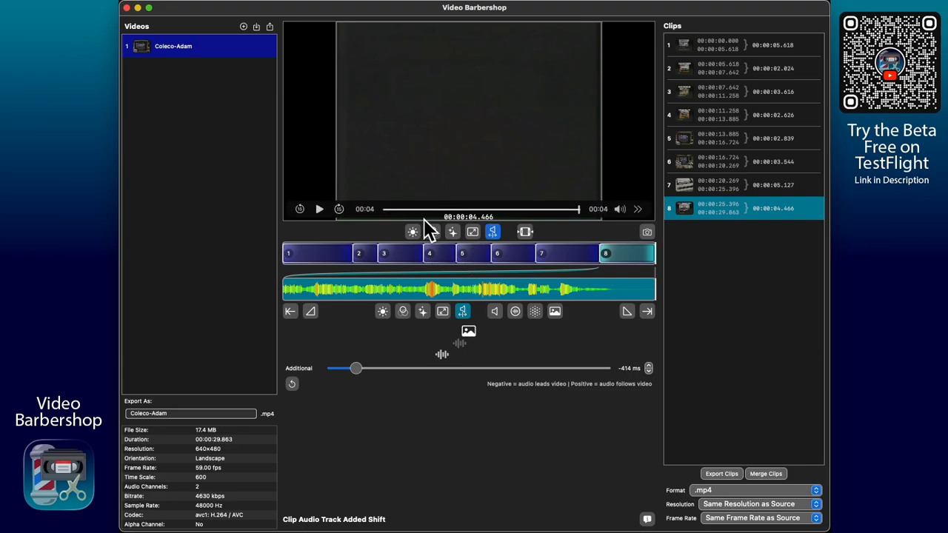
left_click_drag(399, 297, 314, 296)
key("space")
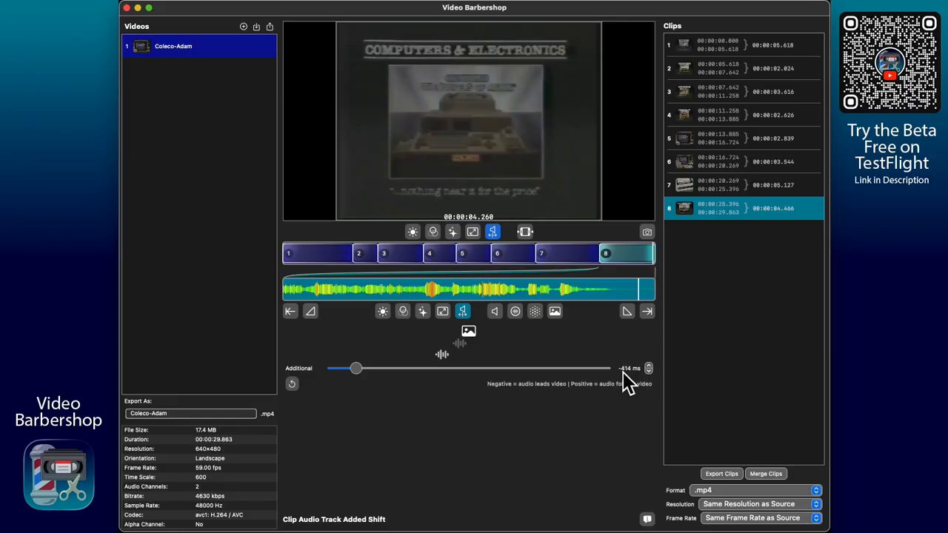
Set the additional audio shift to about -146 ms on clip 2 and about -351 ms on clip 4.
left_click(371, 258)
left_click_drag(373, 260, 364, 258)
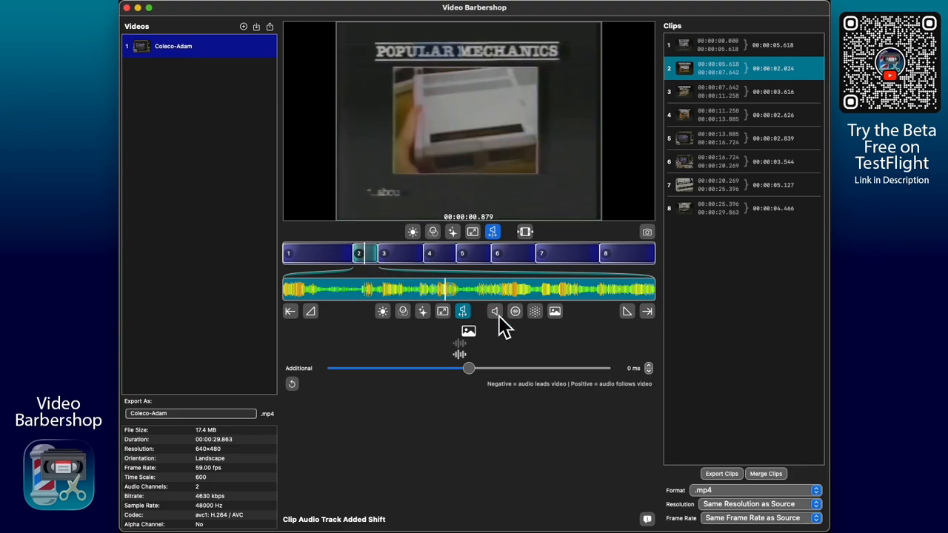
left_click_drag(469, 371, 400, 374)
left_click(412, 259)
left_click(442, 251)
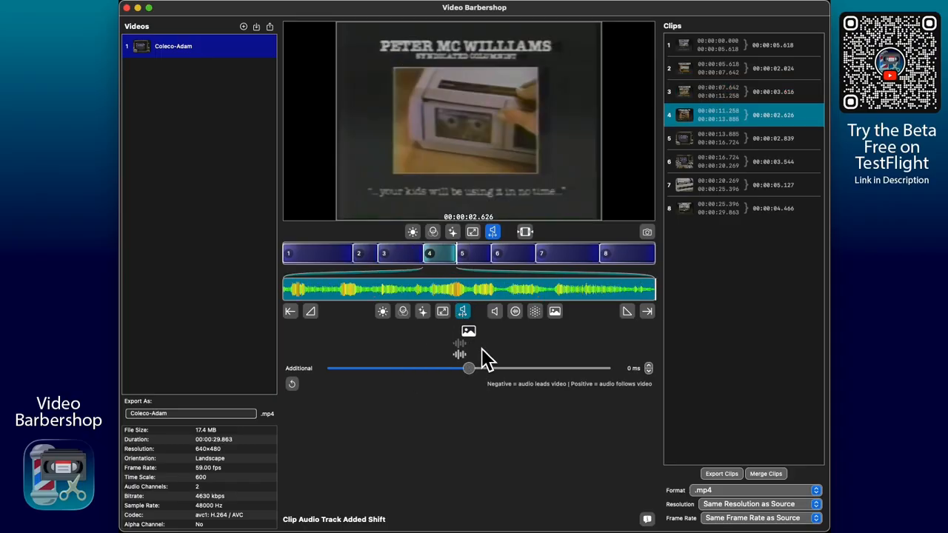
left_click_drag(476, 372, 373, 377)
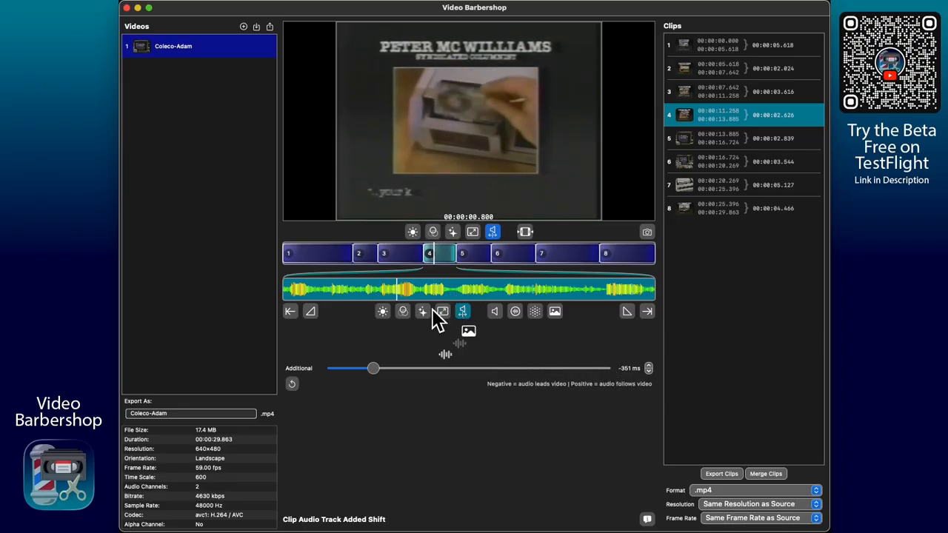
mouse_move(471, 145)
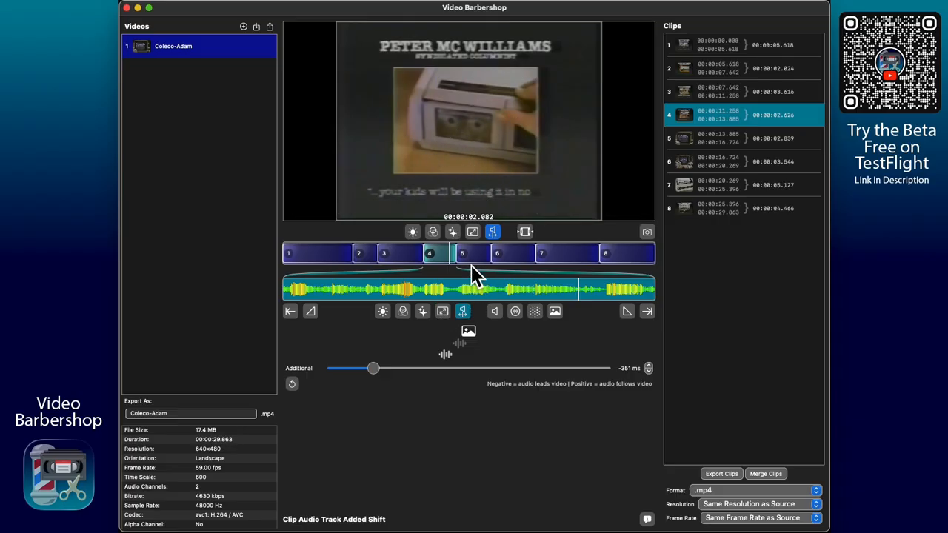
Review the additional audio shift settings of clips 1, 2, 4 and 8, then return to the whole-video audio shift.
left_click(331, 260)
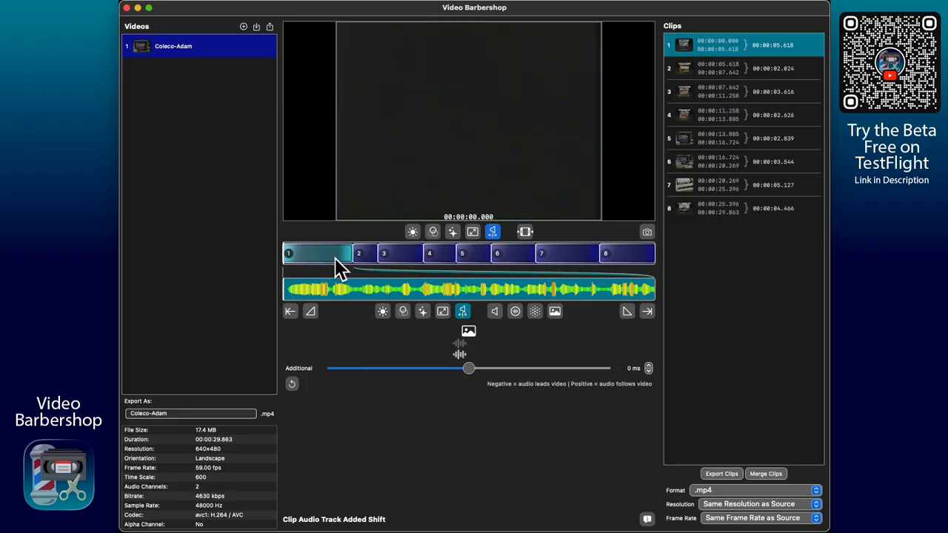
left_click(367, 257)
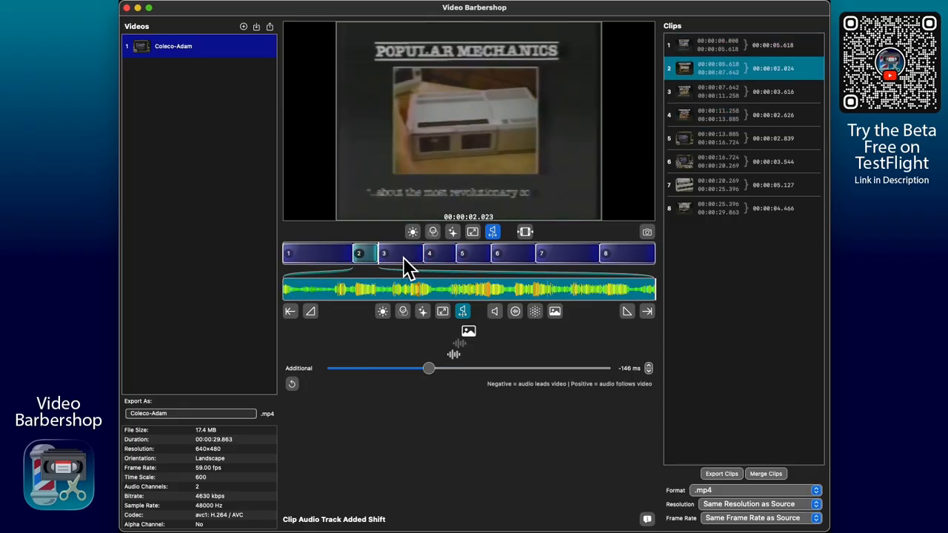
left_click(447, 257)
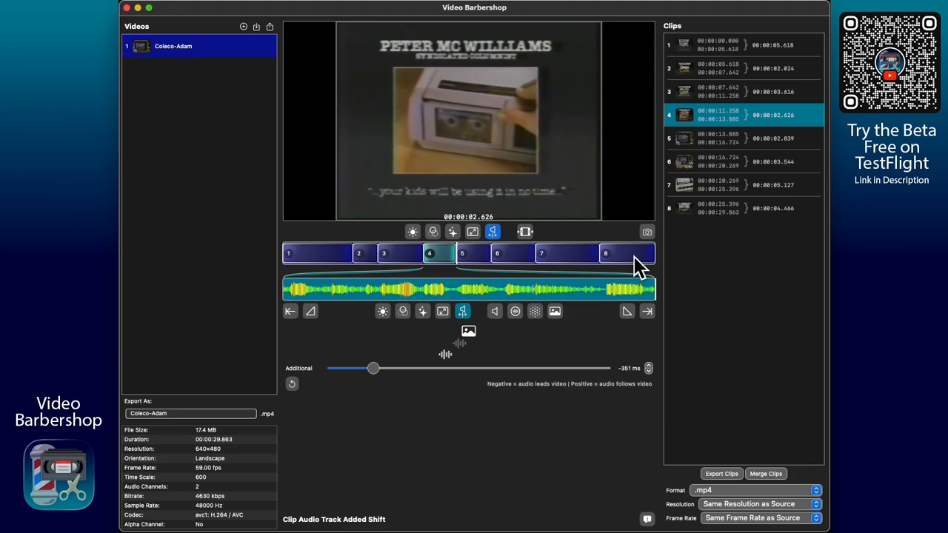
left_click(632, 253)
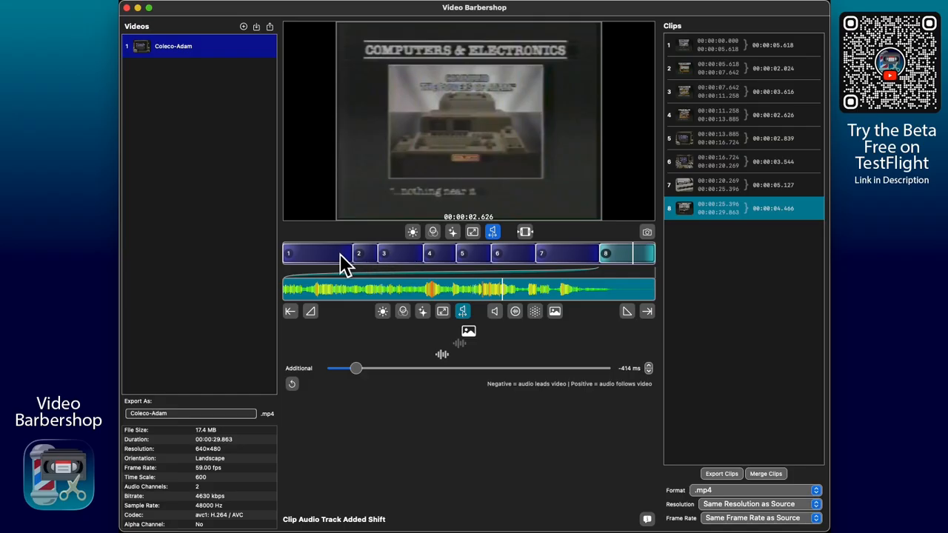
key("Home")
left_click(745, 306)
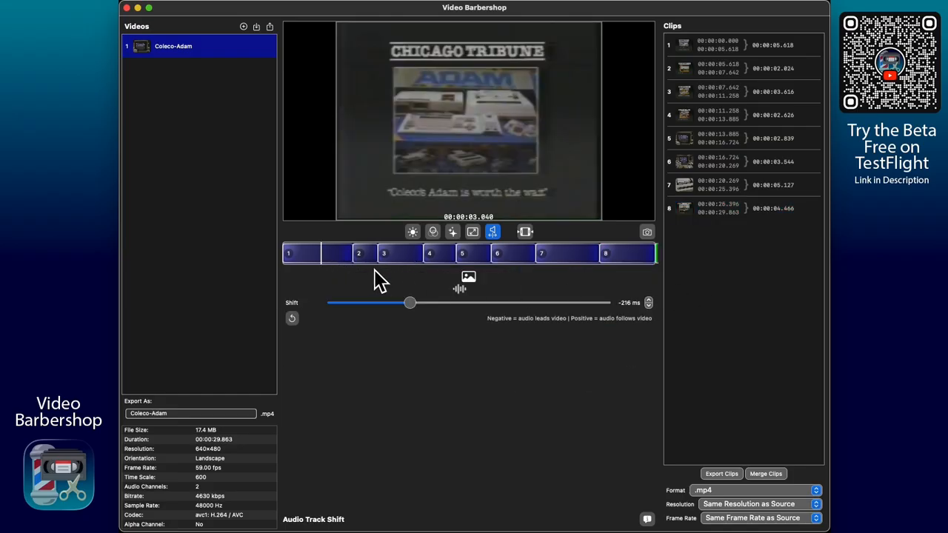
Clip two consecutive segments overlapping the first clips, from about 2.3 to 4.2 seconds and from there to about 7.4 seconds.
left_click_drag(312, 262, 338, 262)
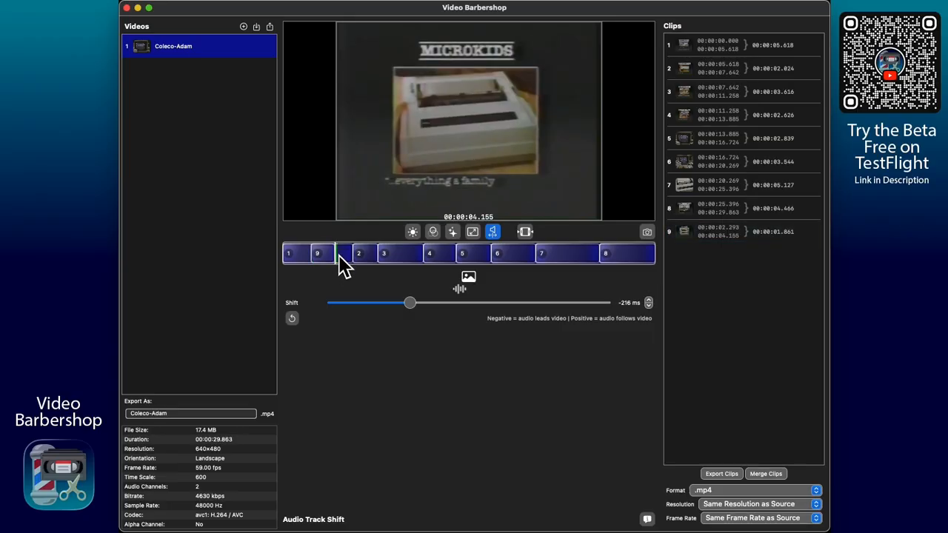
left_click(524, 232)
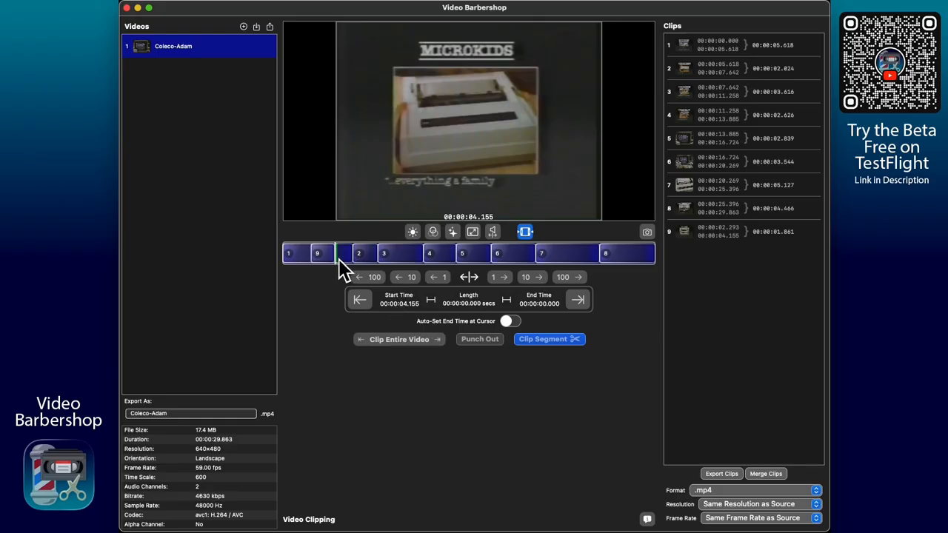
left_click(378, 255)
key("o")
key("Return")
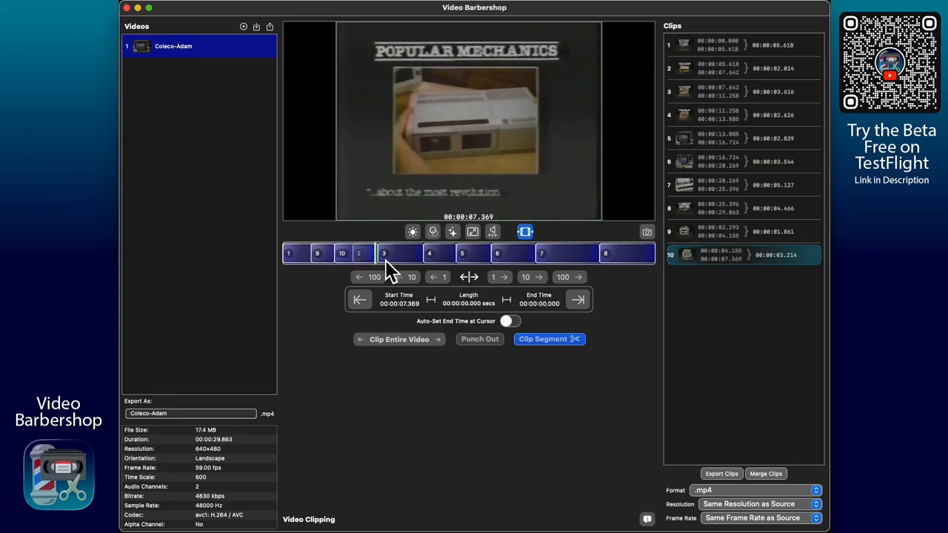
Clip two further consecutive overlapping segments, ending at about 10.5 and 12.8 seconds.
left_click(415, 259)
key("o")
key("Return")
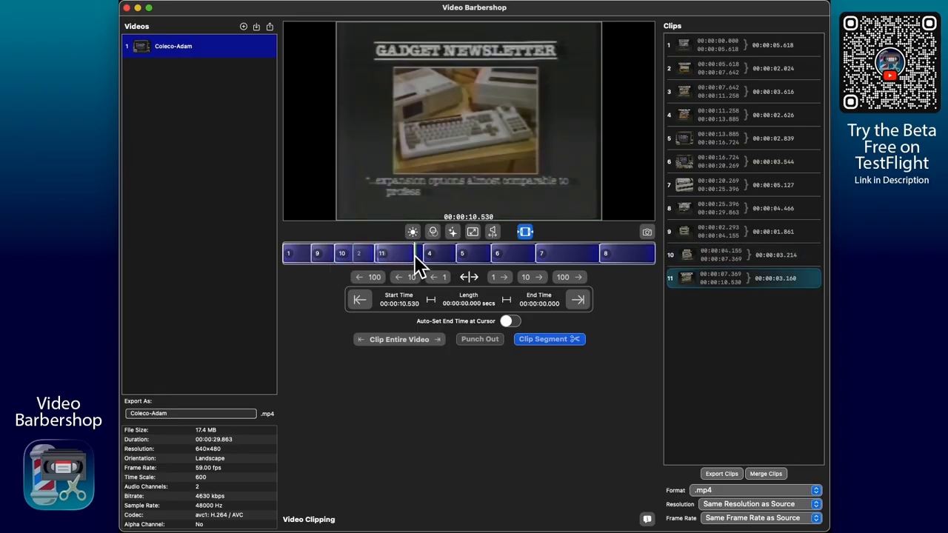
left_click(445, 257)
key("o")
key("Return")
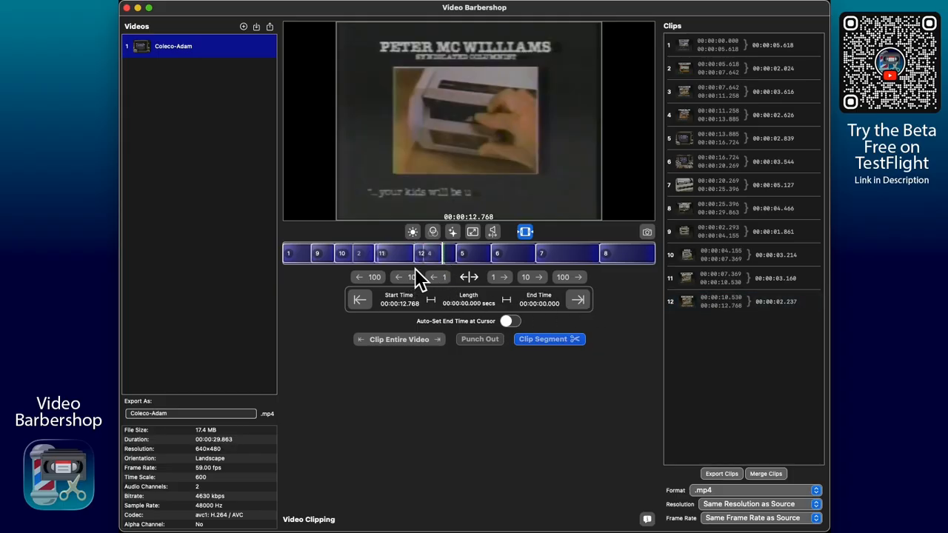
Set the end time of the open segment to about 15.9 seconds and move the playhead to the video's end.
left_click(482, 260)
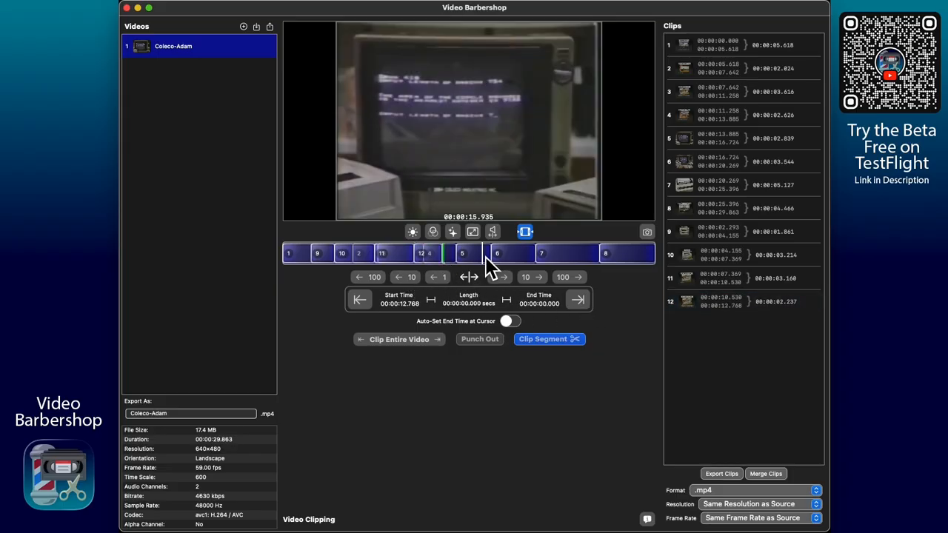
left_click(577, 300)
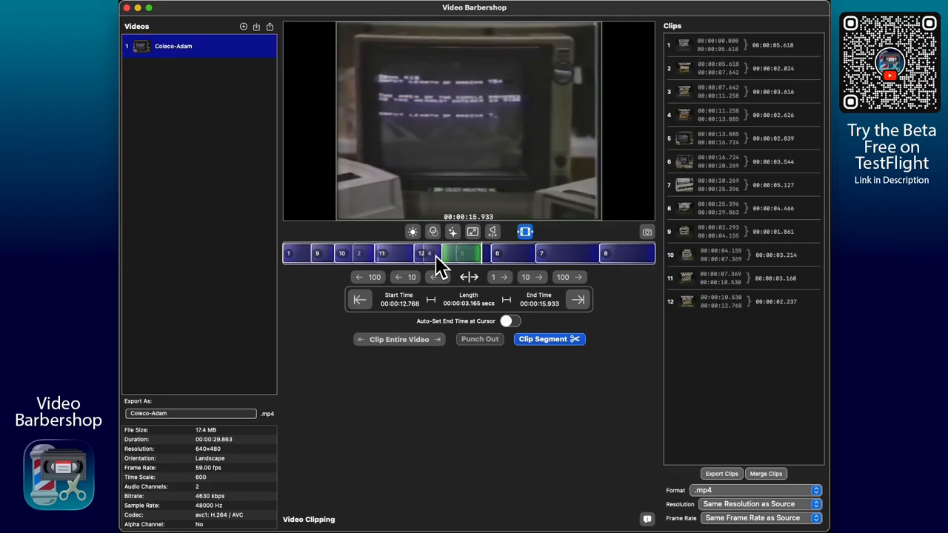
left_click_drag(576, 254, 662, 260)
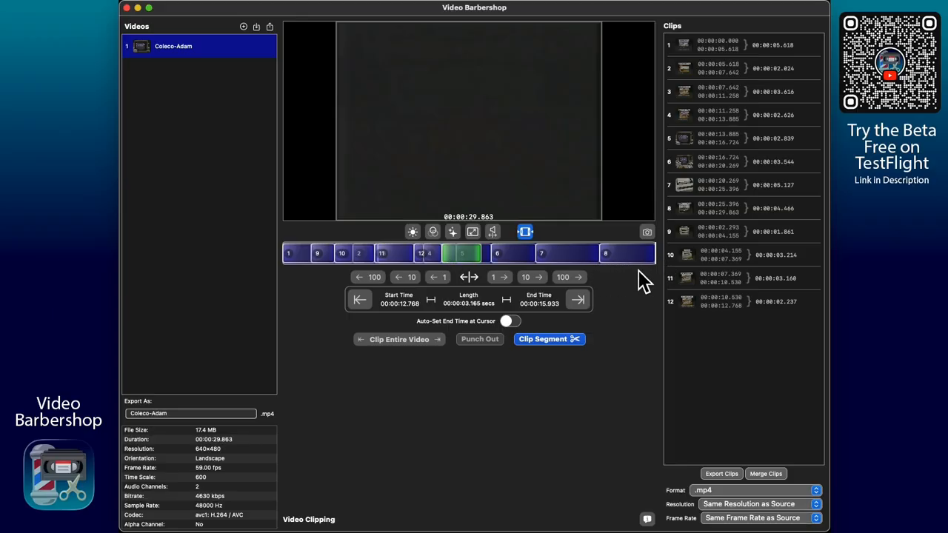
Give clip 6 an additional audio shift of about -151 ms.
left_click(573, 256)
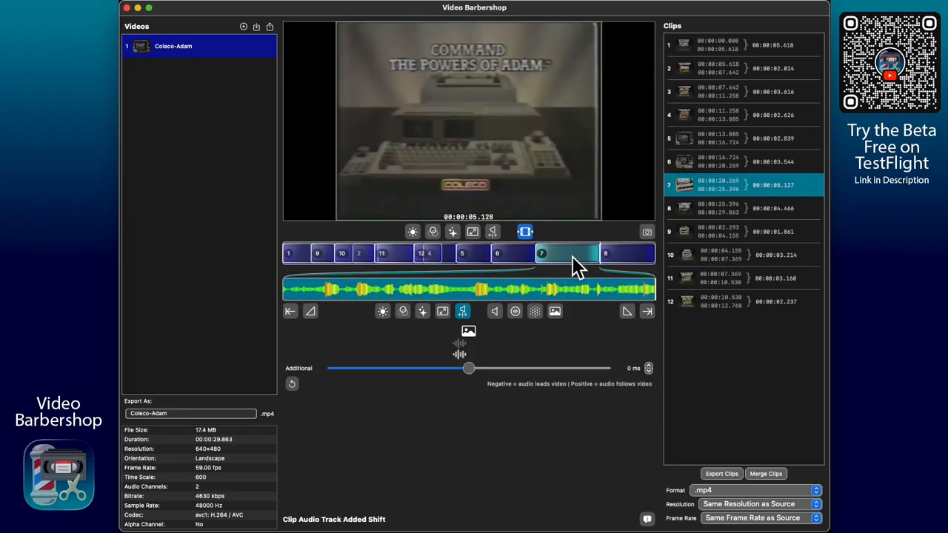
left_click(493, 232)
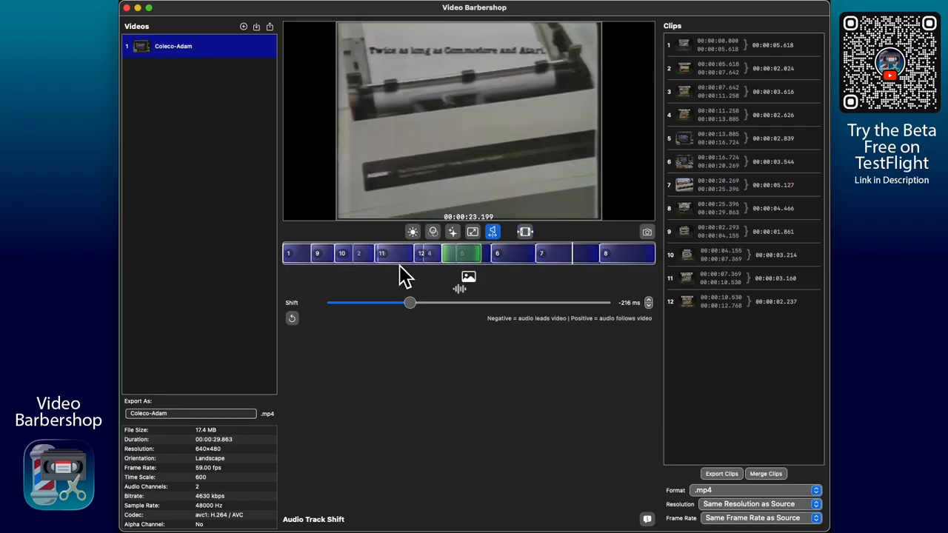
left_click(518, 257)
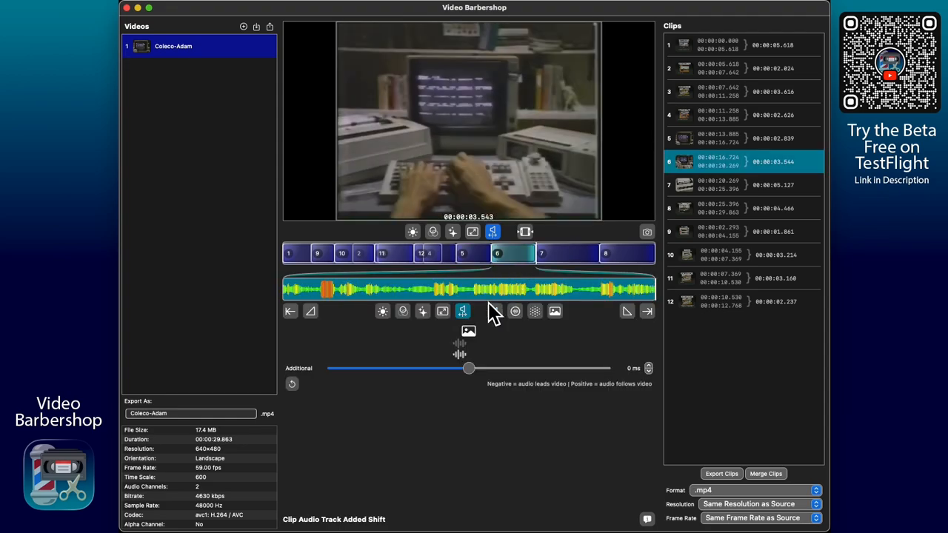
left_click_drag(470, 370, 427, 370)
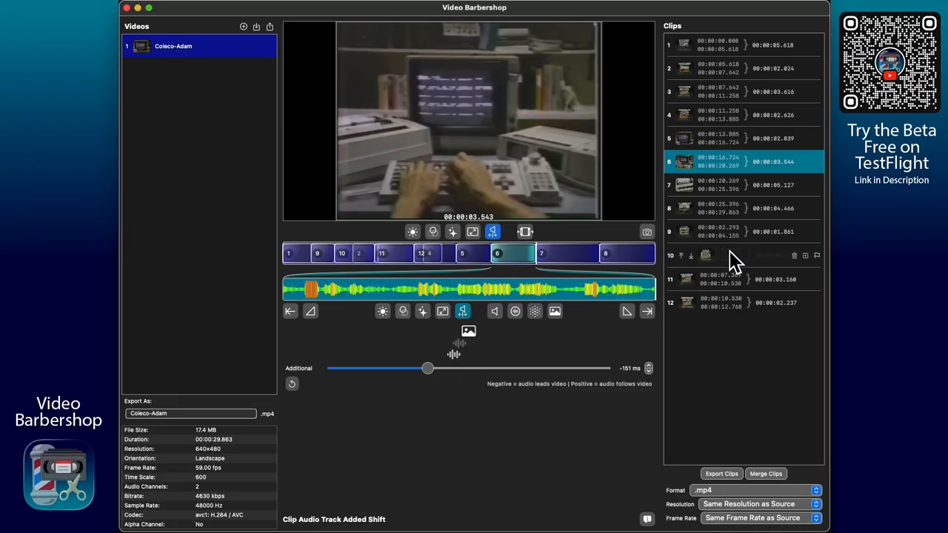